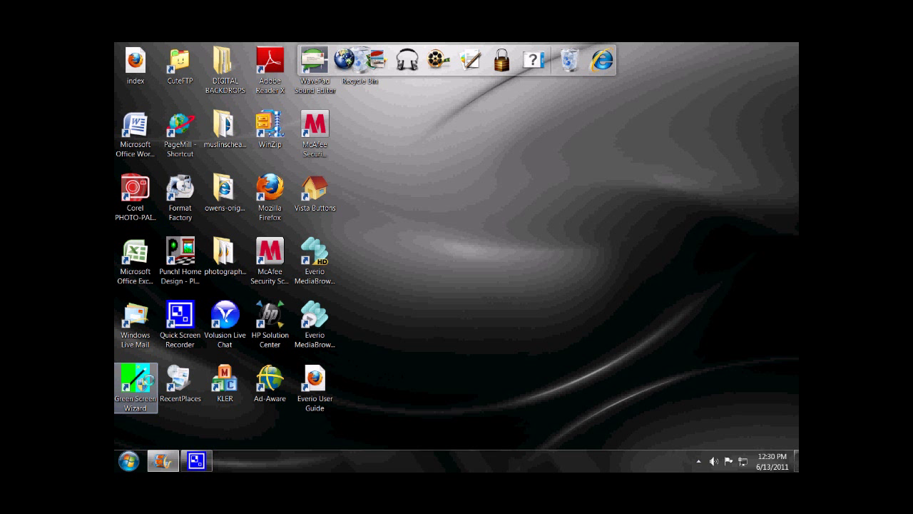
Launch Green Screen Wizard and move its window to the middle of the screen
left_click(135, 385)
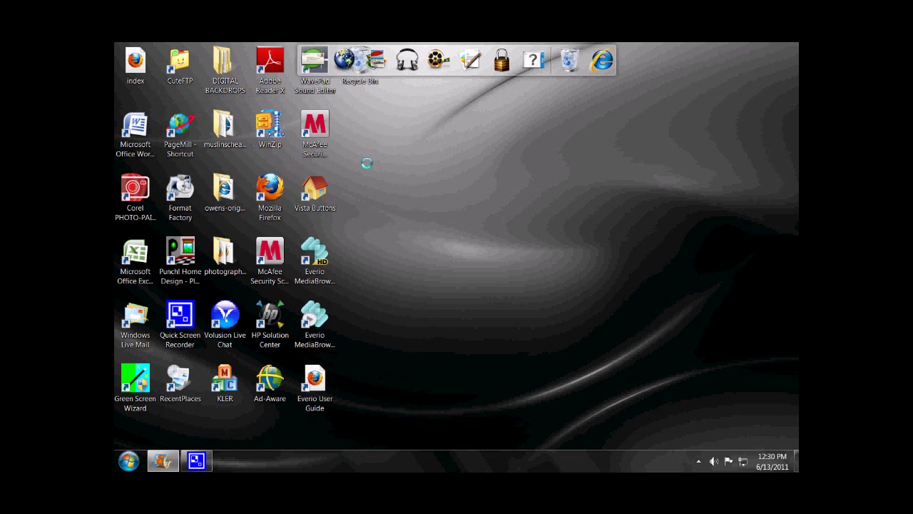
left_click_drag(336, 72, 459, 60)
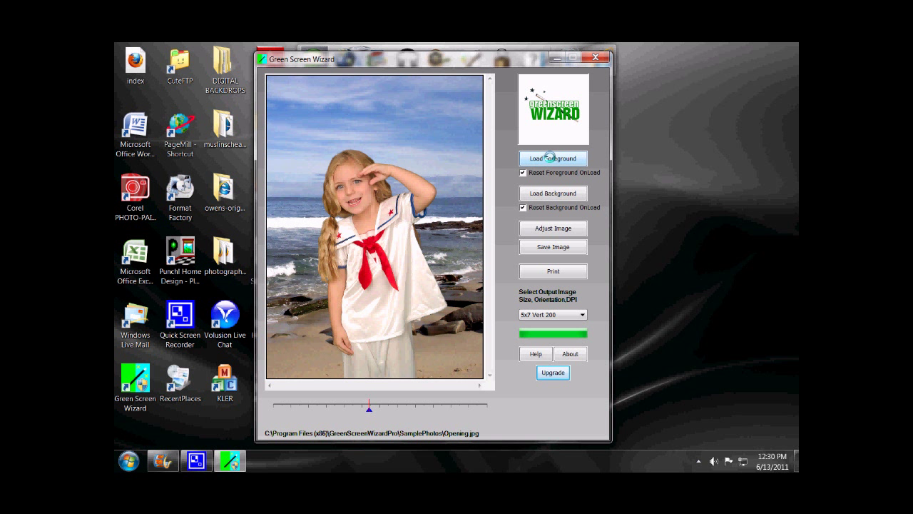
Load IMG_2312 as the foreground photo, rotated clockwise so the girl stands upright
left_click(550, 157)
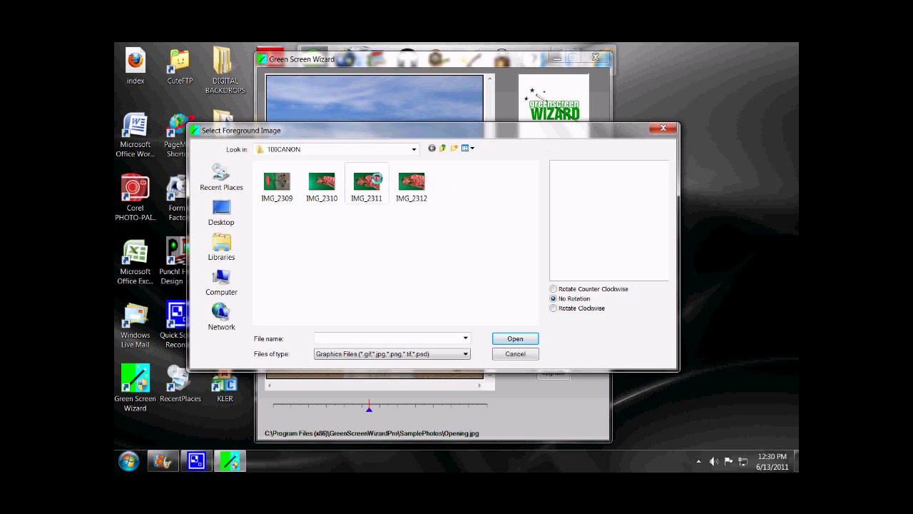
left_click(403, 181)
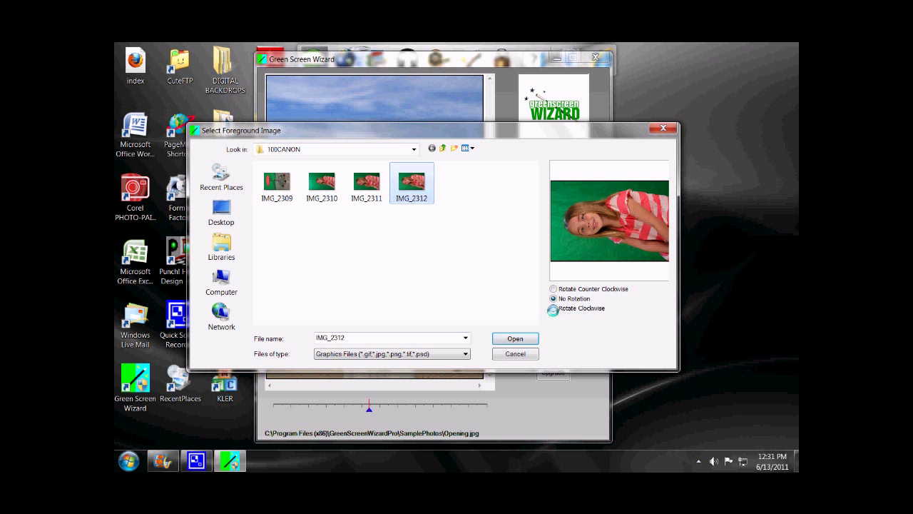
left_click(553, 308)
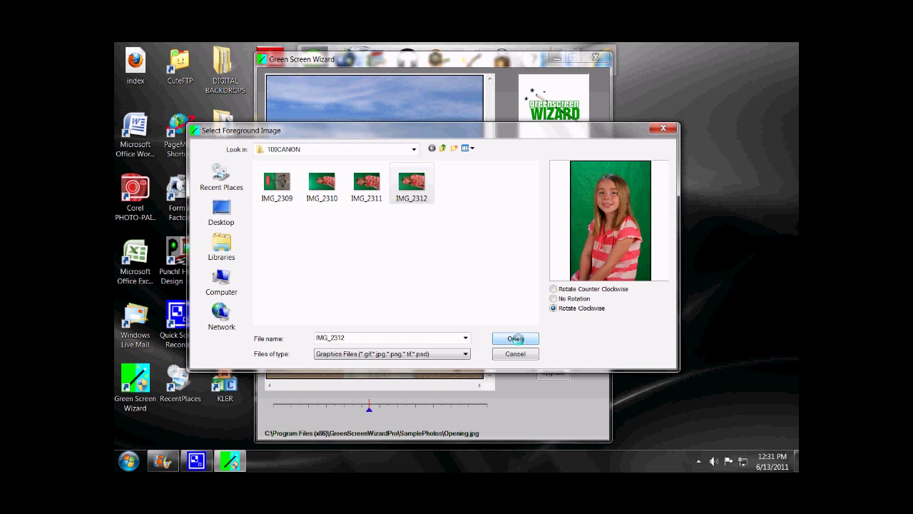
left_click(515, 338)
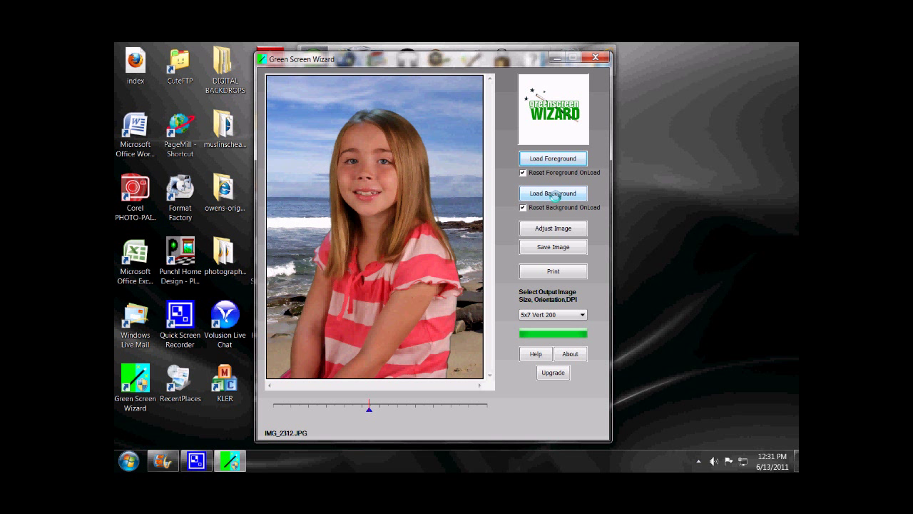
Preview AAVANT SCENIC CD backdrops OOS001–OOS0012, then load seaside balcony OOS0019 as background
left_click(555, 194)
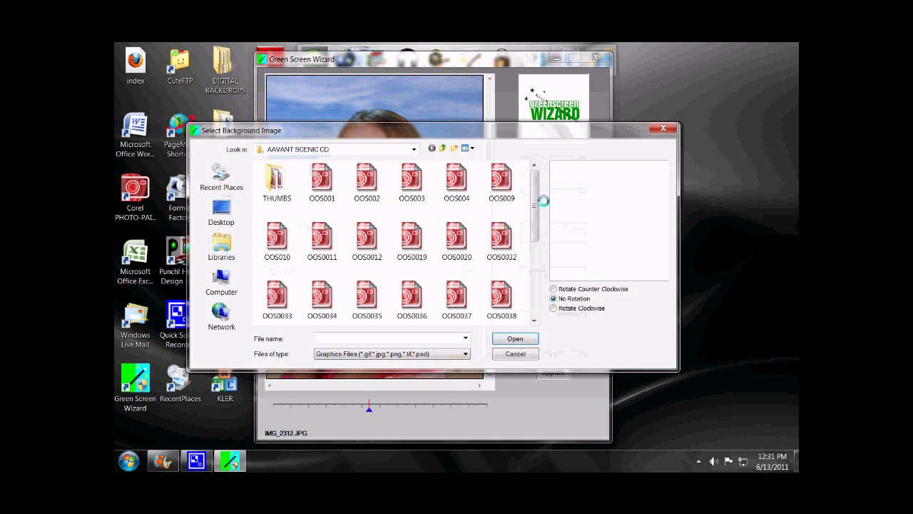
left_click(442, 147)
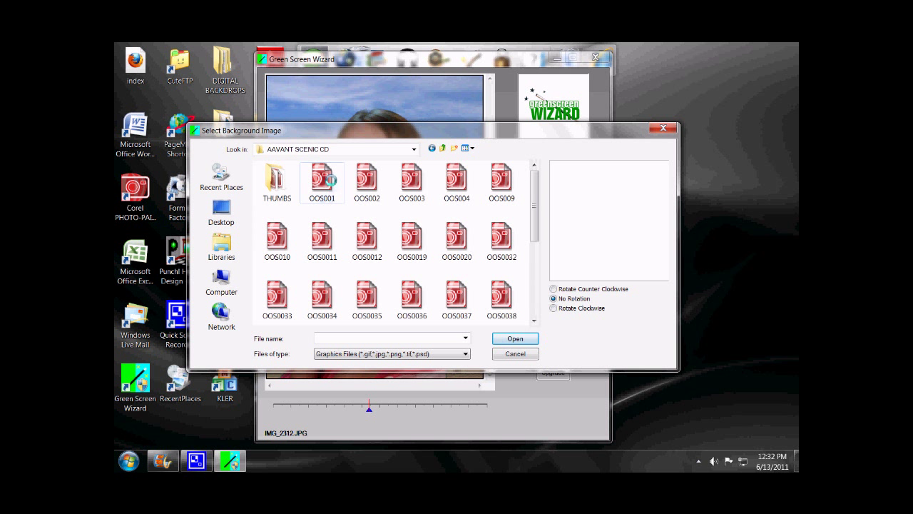
left_click(326, 180)
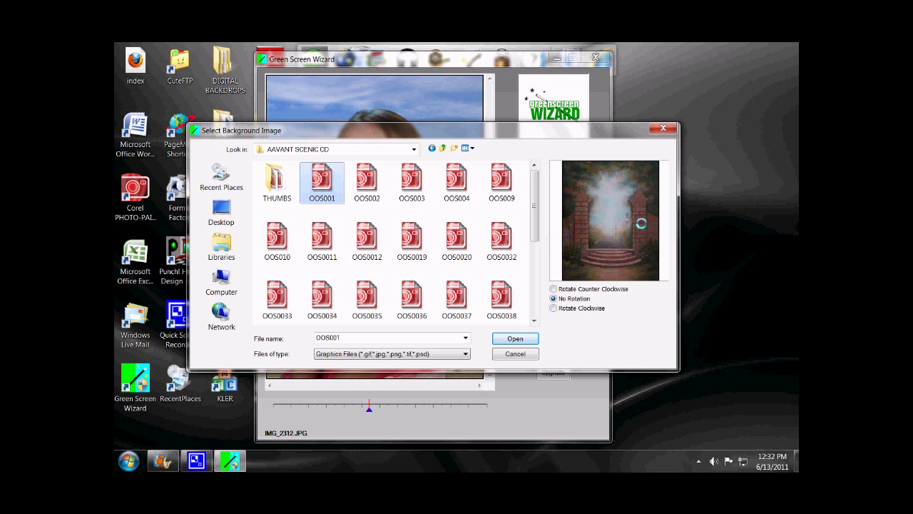
left_click(367, 180)
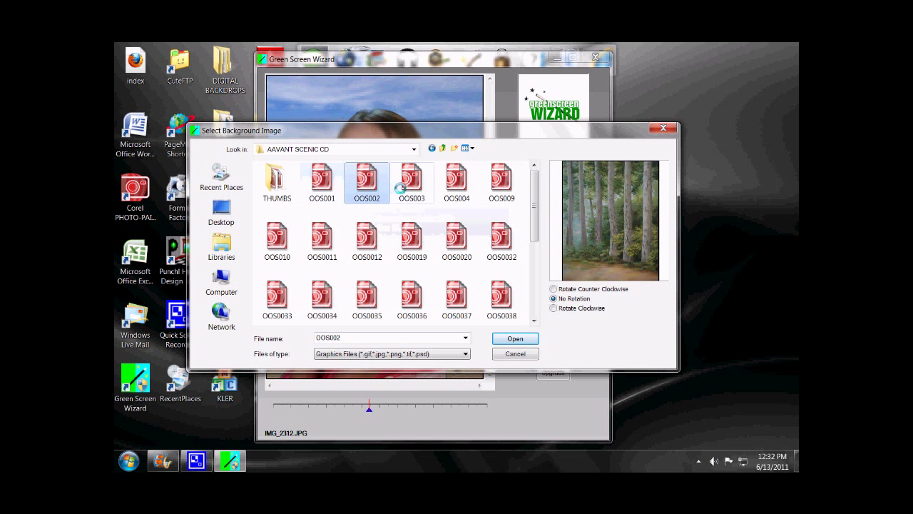
left_click(411, 181)
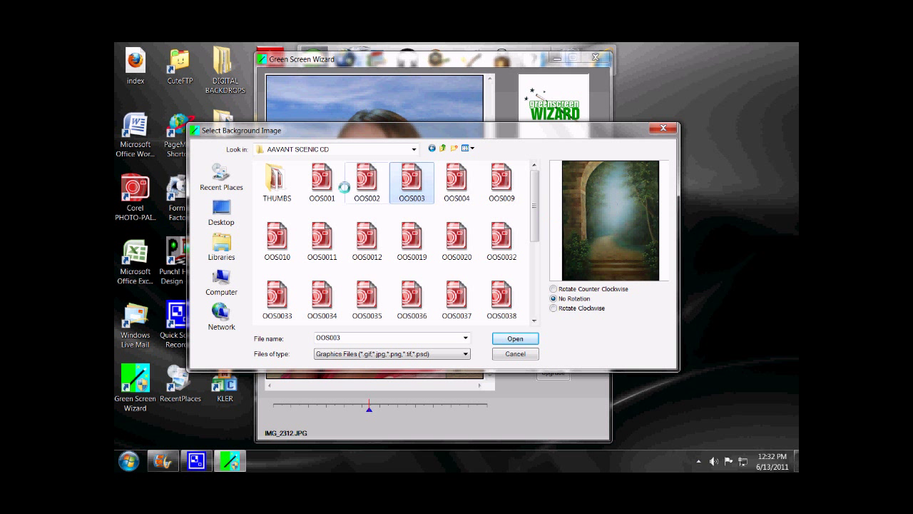
left_click(455, 182)
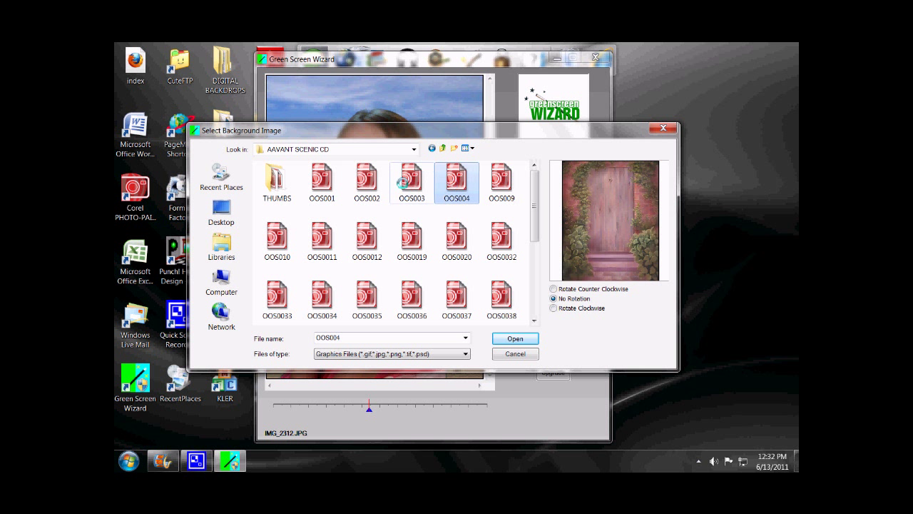
left_click(501, 180)
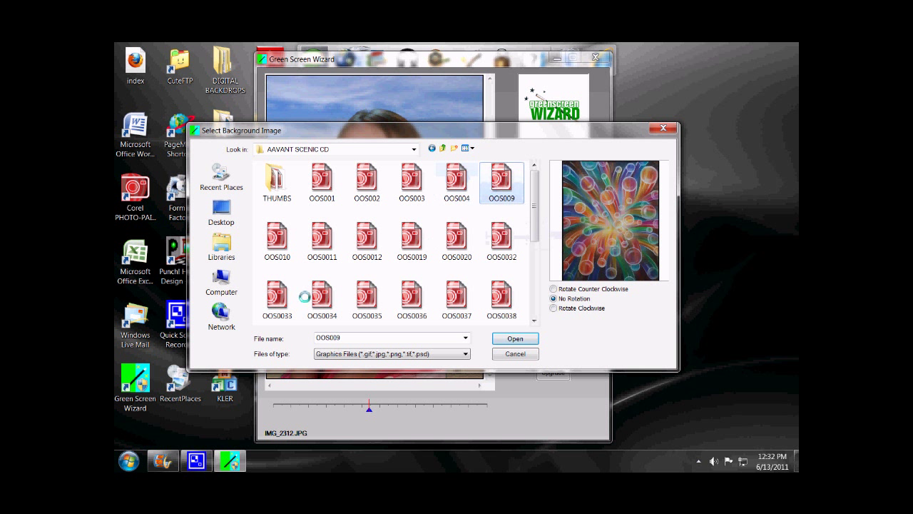
left_click(279, 246)
left_click(323, 243)
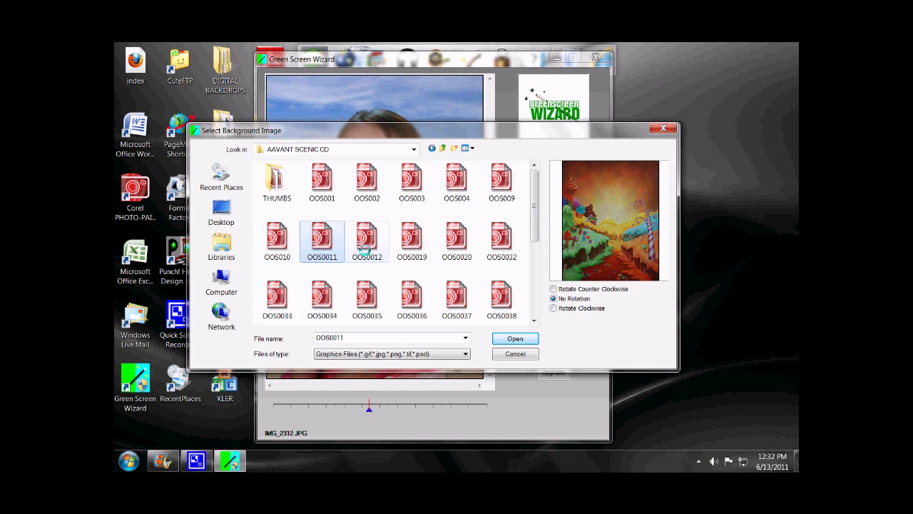
left_click(375, 248)
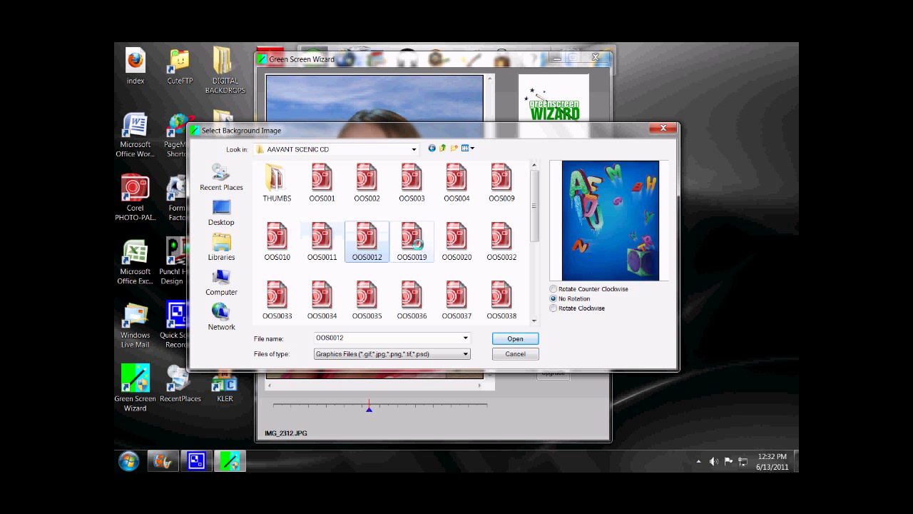
left_click(413, 242)
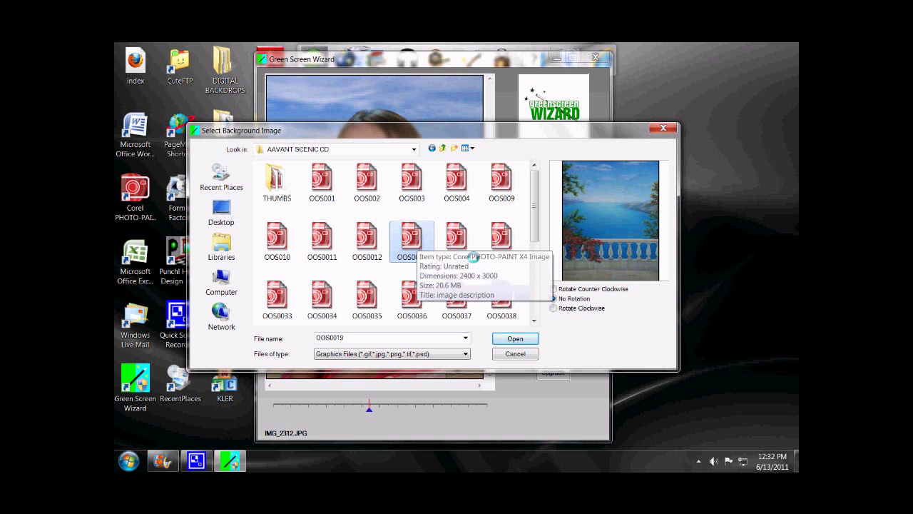
left_click(515, 338)
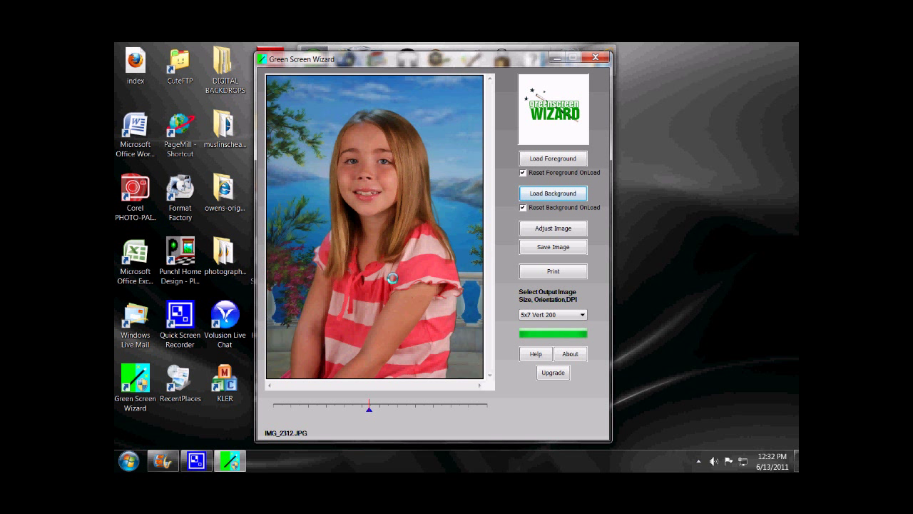
Preview backdrops OOS0032–OOS0036 and load the painted garden path OOS0036 as background
left_click(552, 193)
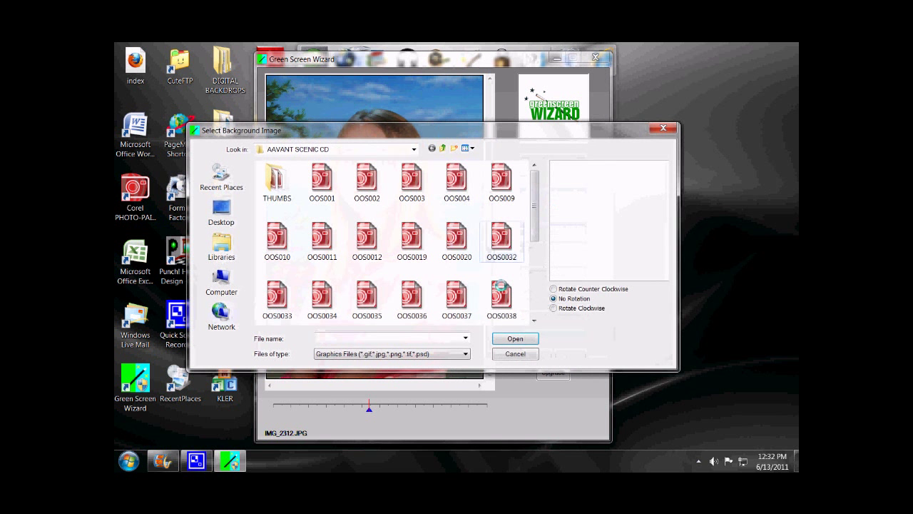
left_click(504, 241)
left_click(278, 297)
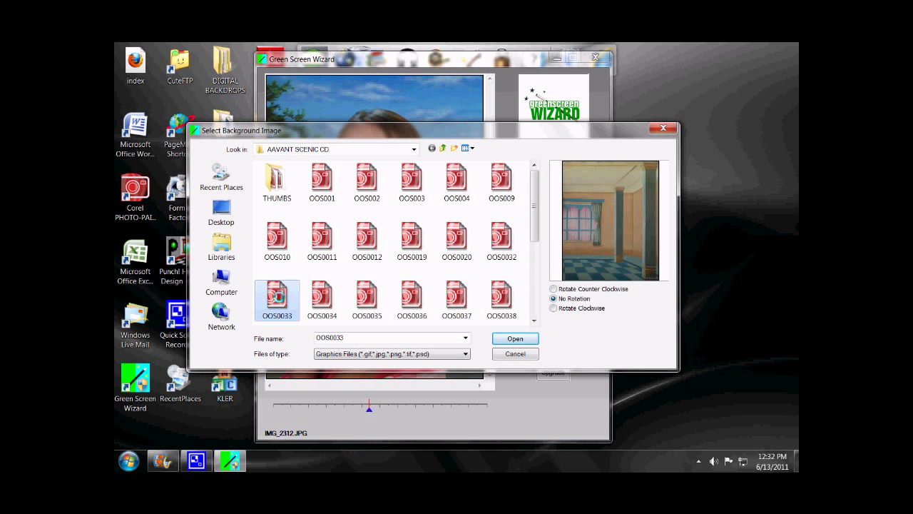
left_click(324, 296)
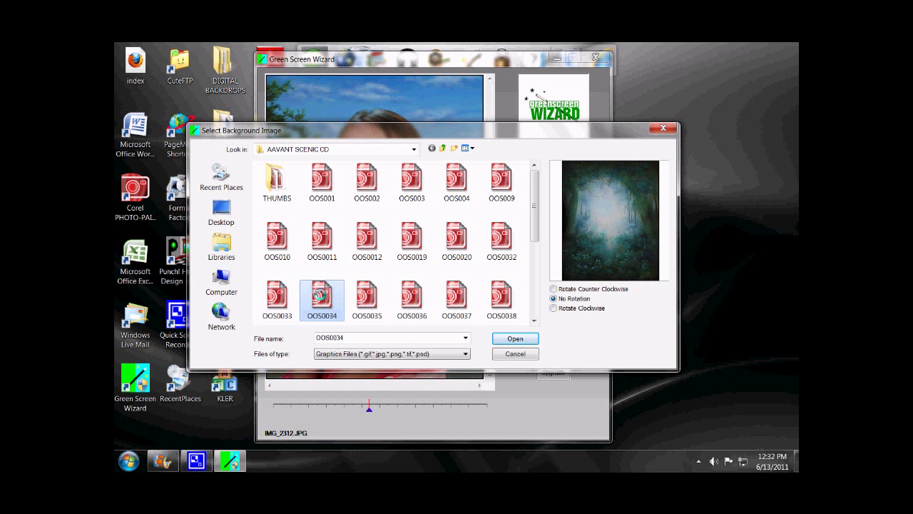
left_click(364, 299)
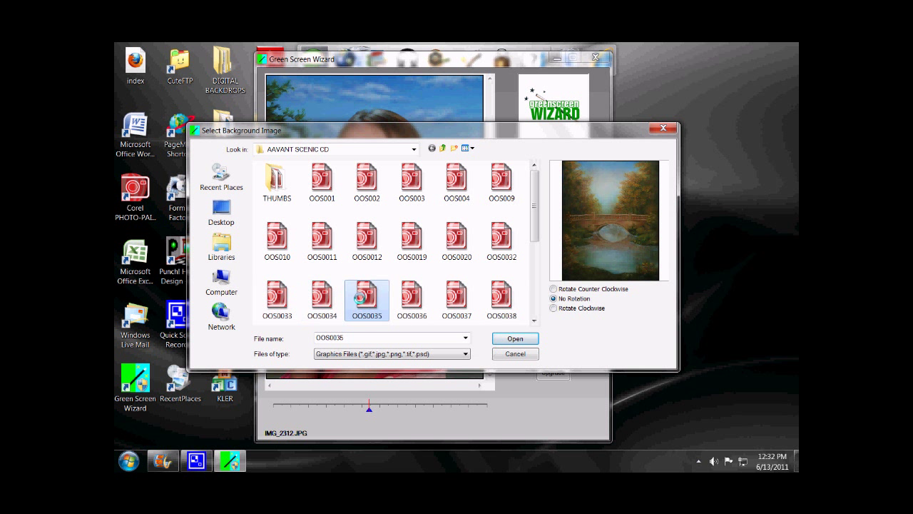
left_click(411, 298)
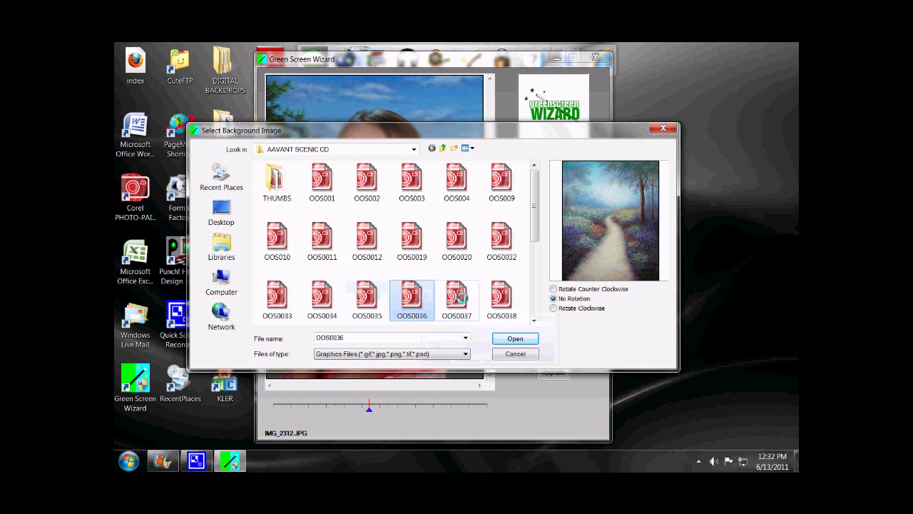
left_click(510, 338)
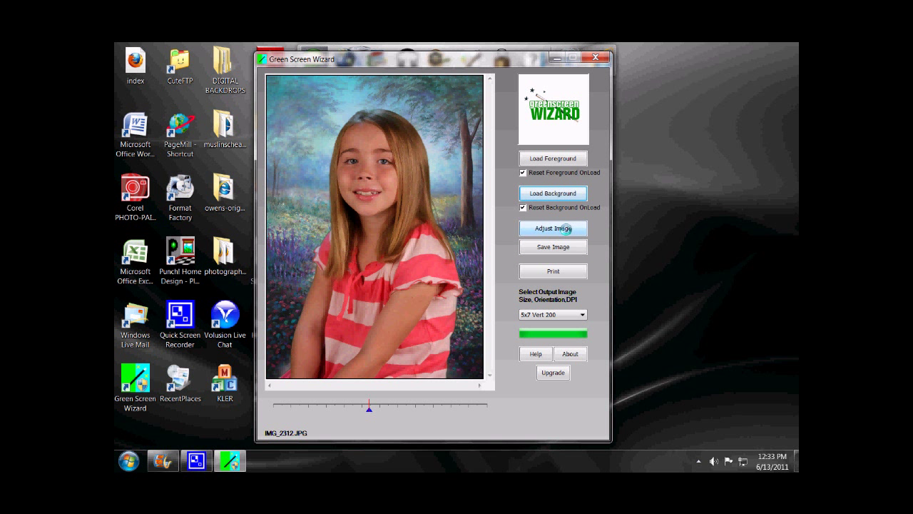
left_click(564, 228)
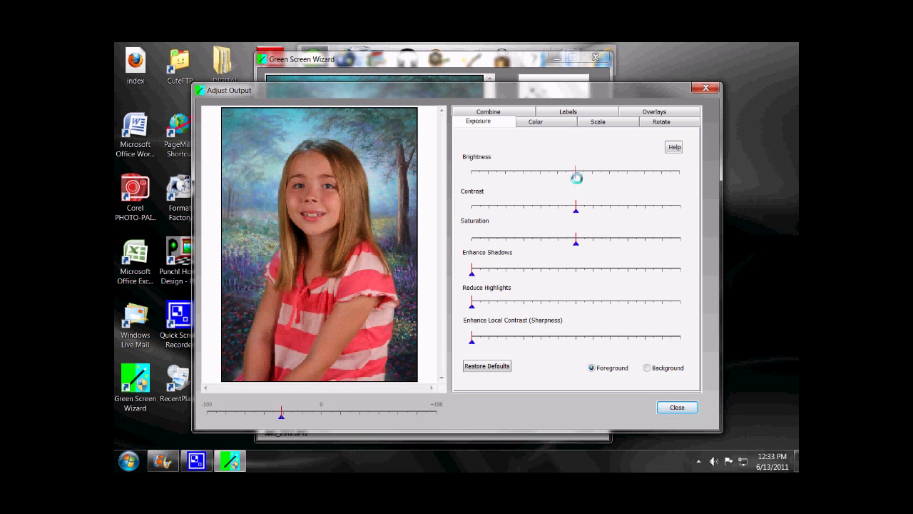
Raise Exposure Brightness slightly to brighten the girl and close the adjustments
left_click_drag(577, 177, 585, 178)
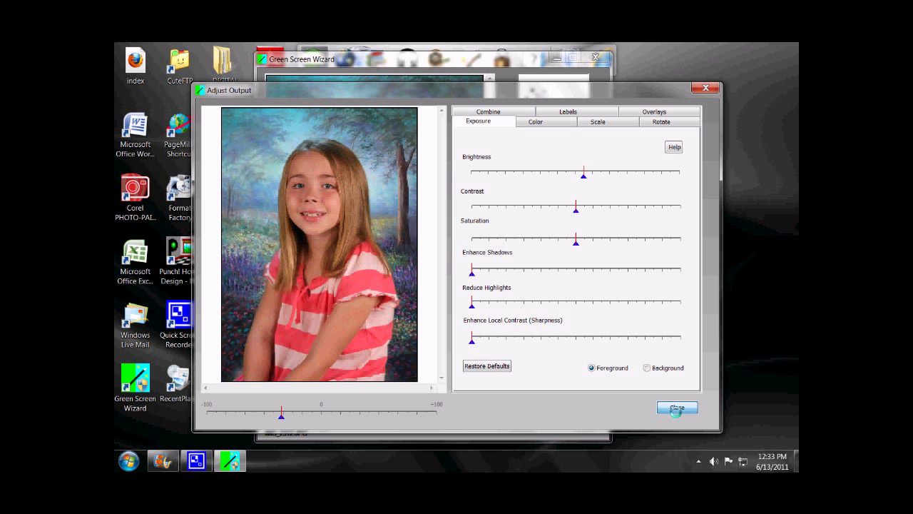
left_click(677, 408)
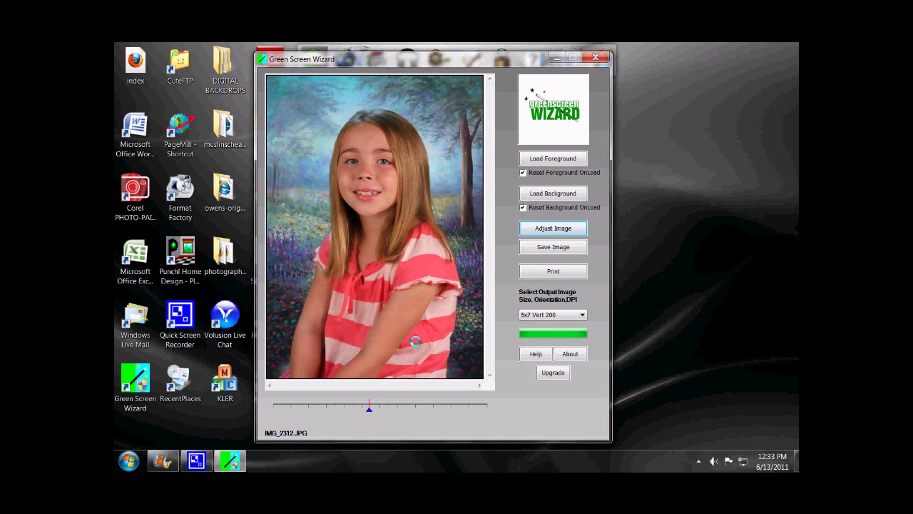
Scale the girl up with the Scale slider and nudge her position slightly lower in the frame
left_click(553, 229)
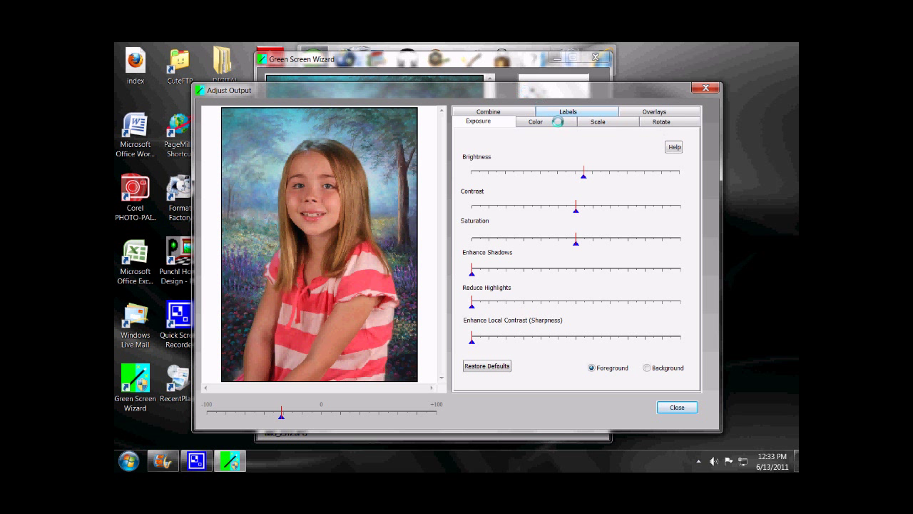
left_click(596, 122)
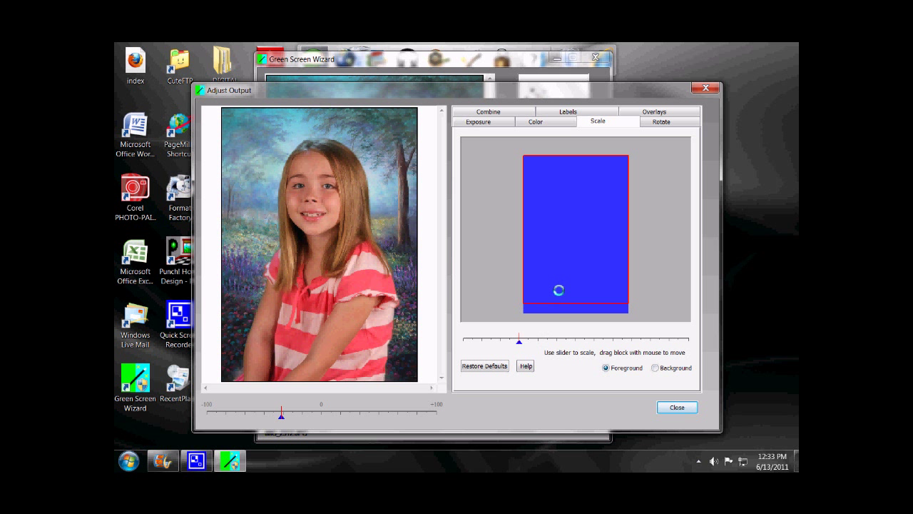
left_click(522, 343)
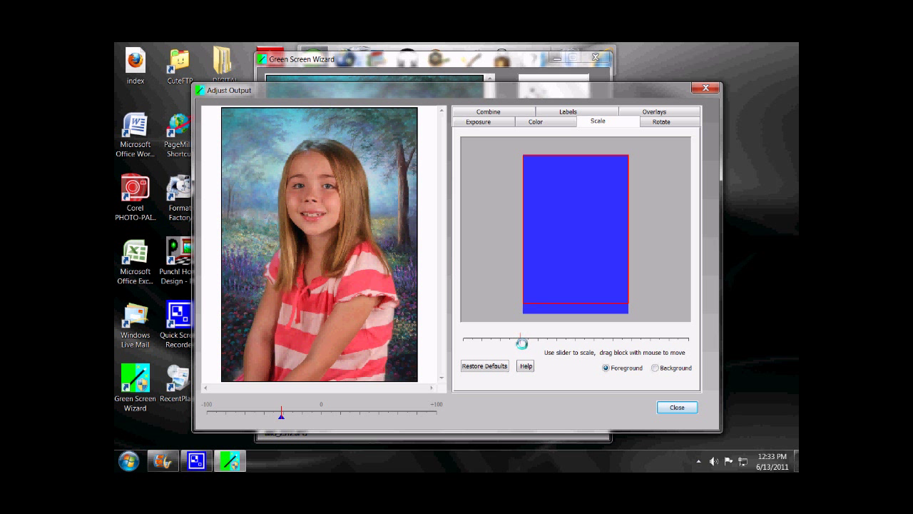
left_click_drag(521, 343, 540, 340)
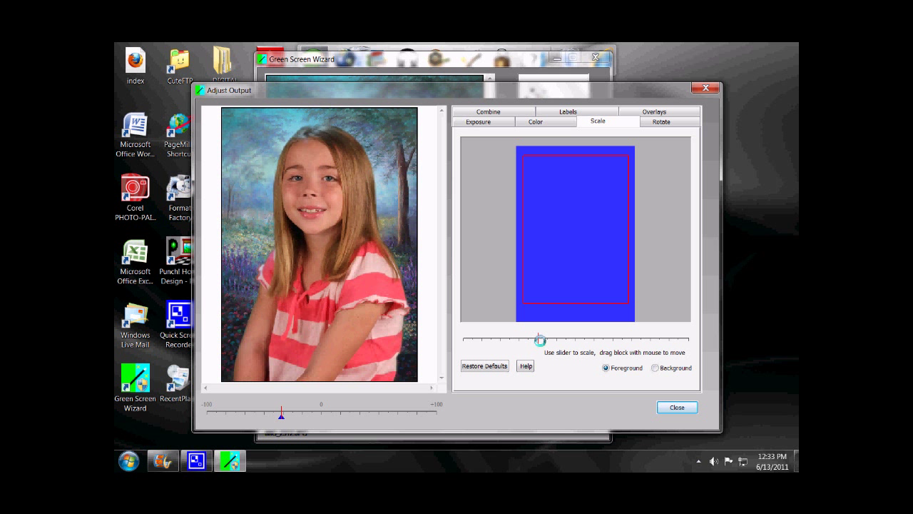
left_click_drag(562, 273, 561, 276)
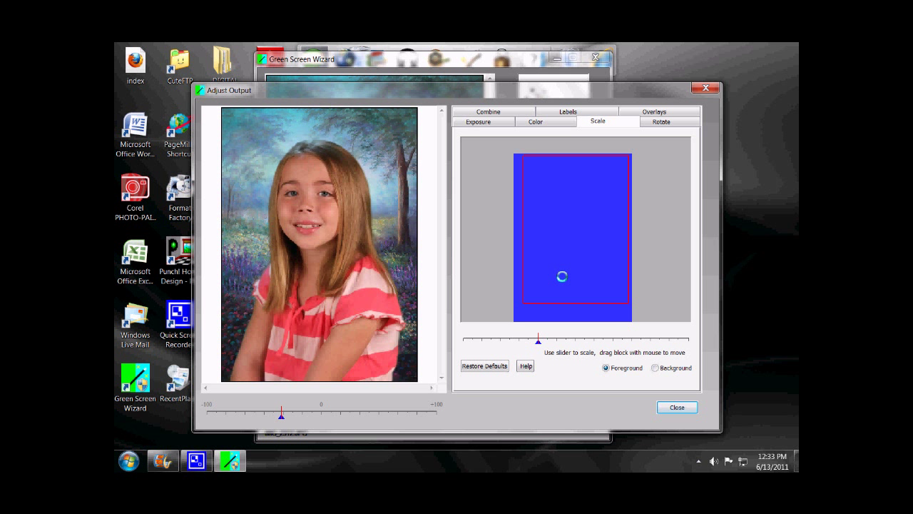
left_click_drag(561, 276, 562, 274)
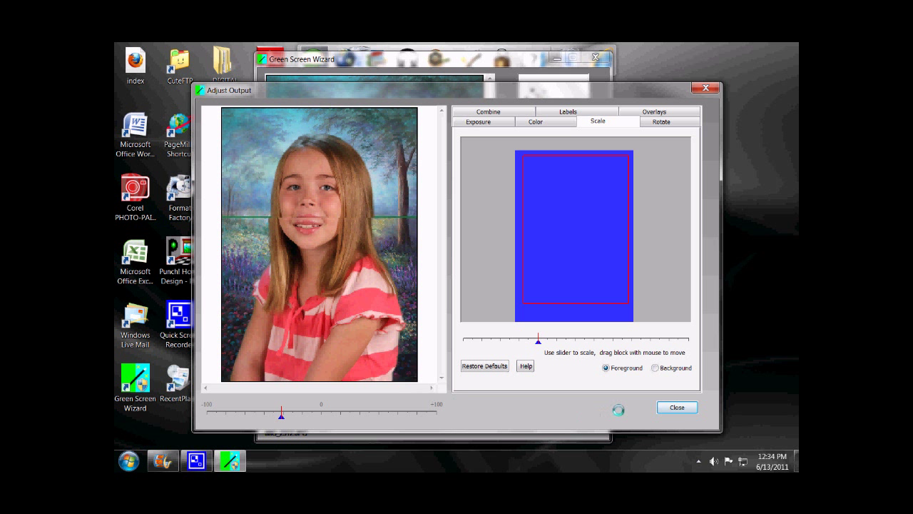
left_click(676, 408)
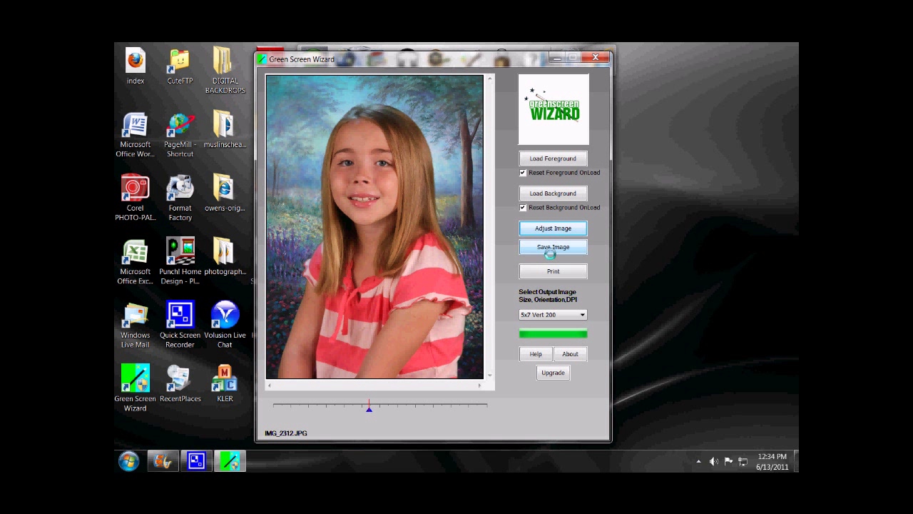
left_click(550, 253)
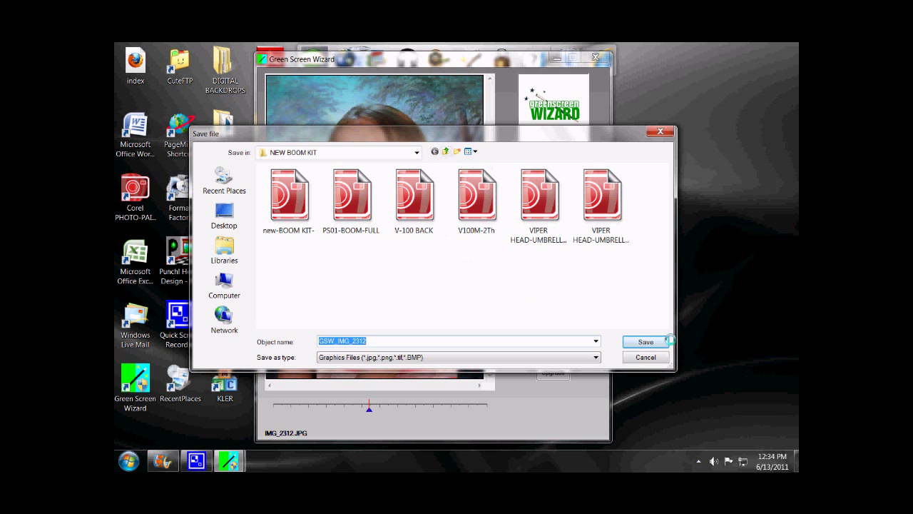
left_click(645, 357)
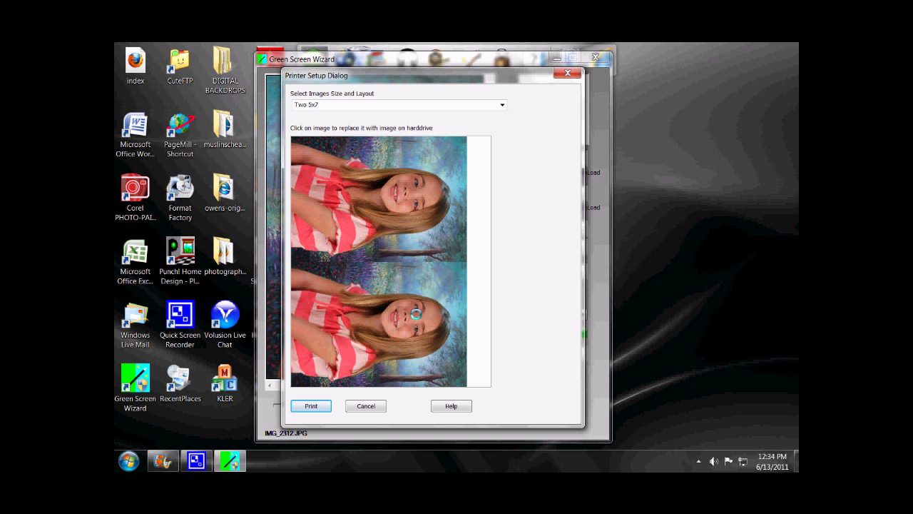
Try the Eight 2.5x4 print layout, then switch to a single 8x10 print
left_click(503, 107)
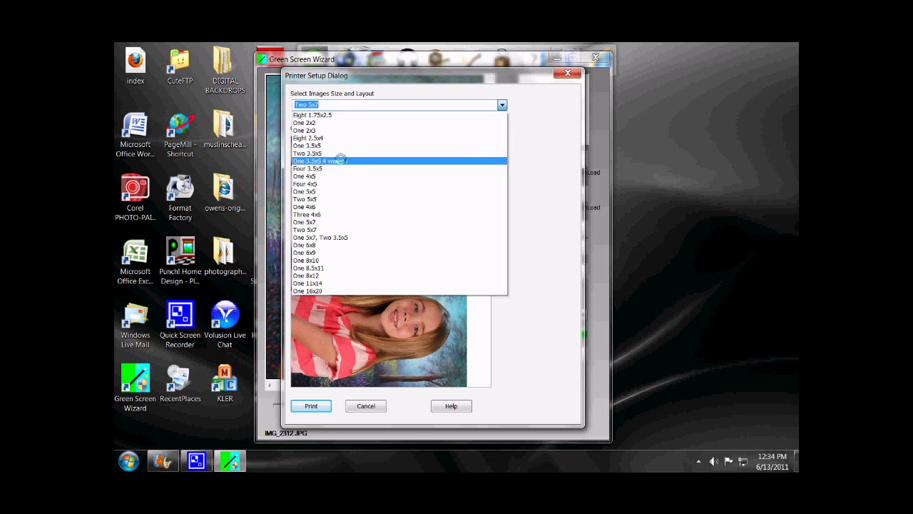
left_click(344, 137)
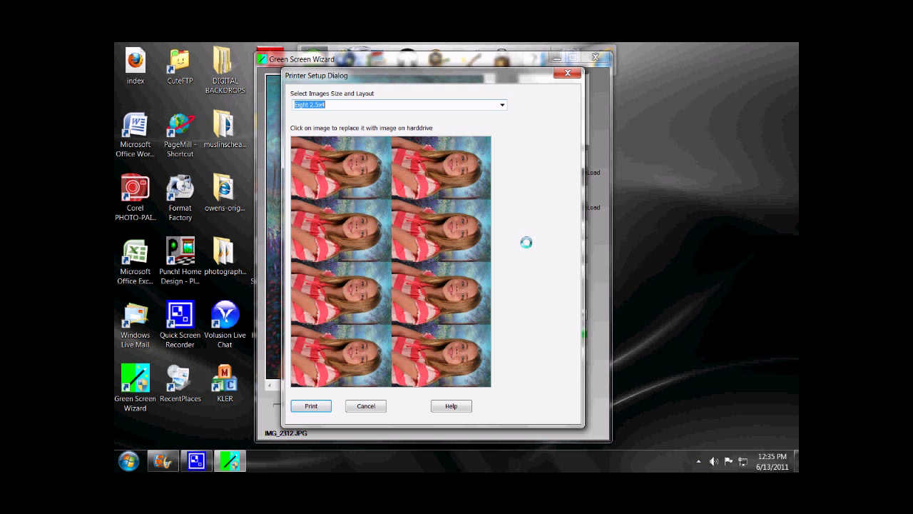
left_click(502, 105)
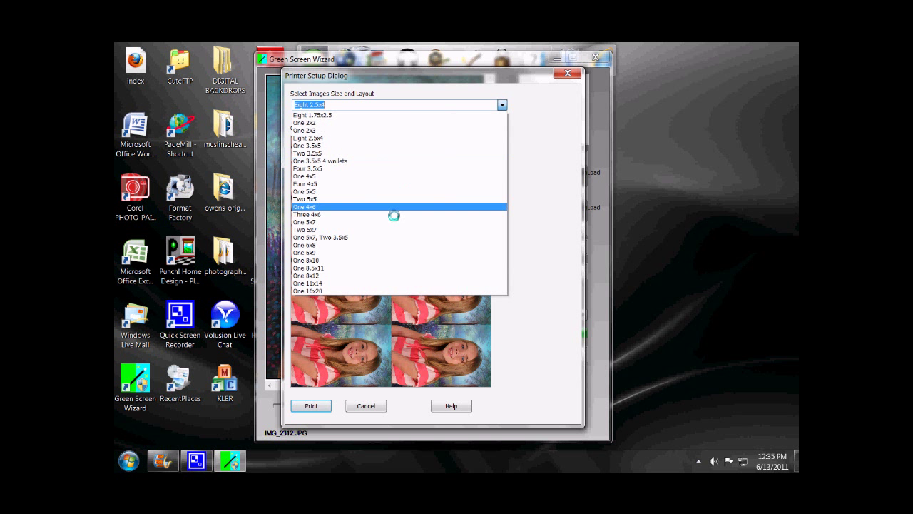
left_click(384, 262)
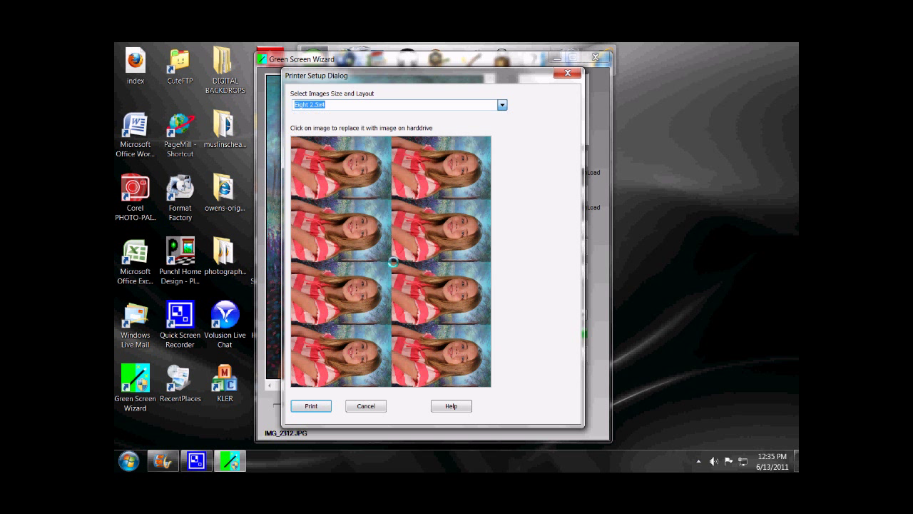